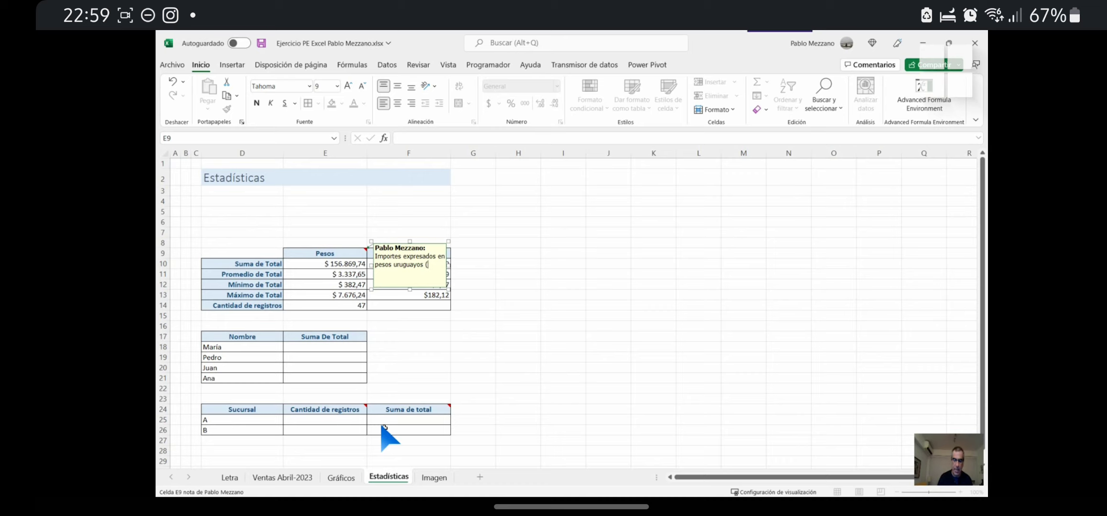
Complete the note on the Pesos header with the text "(Moneda de Español de Uruguay)"
text(oneda de Es)
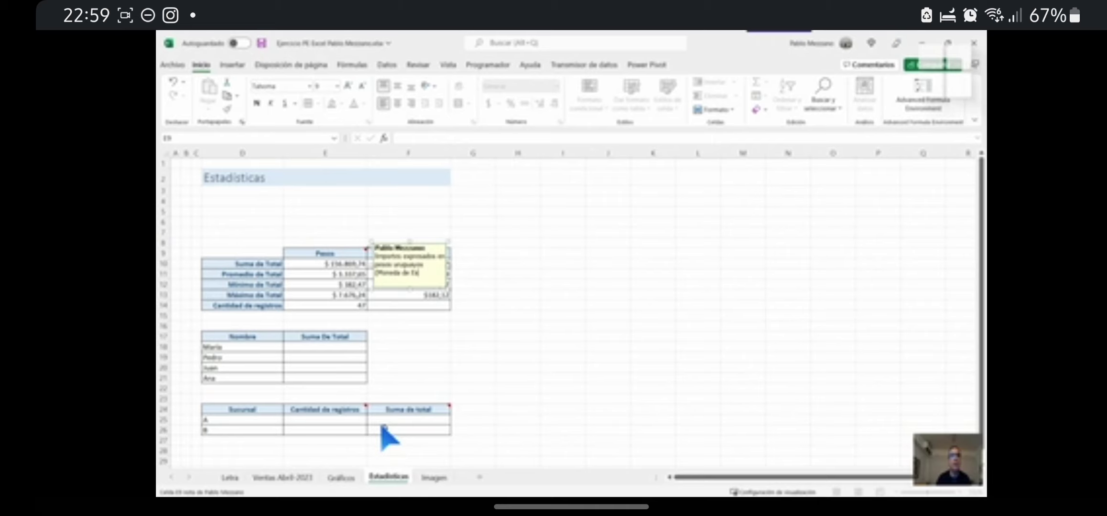
text(pañol de)
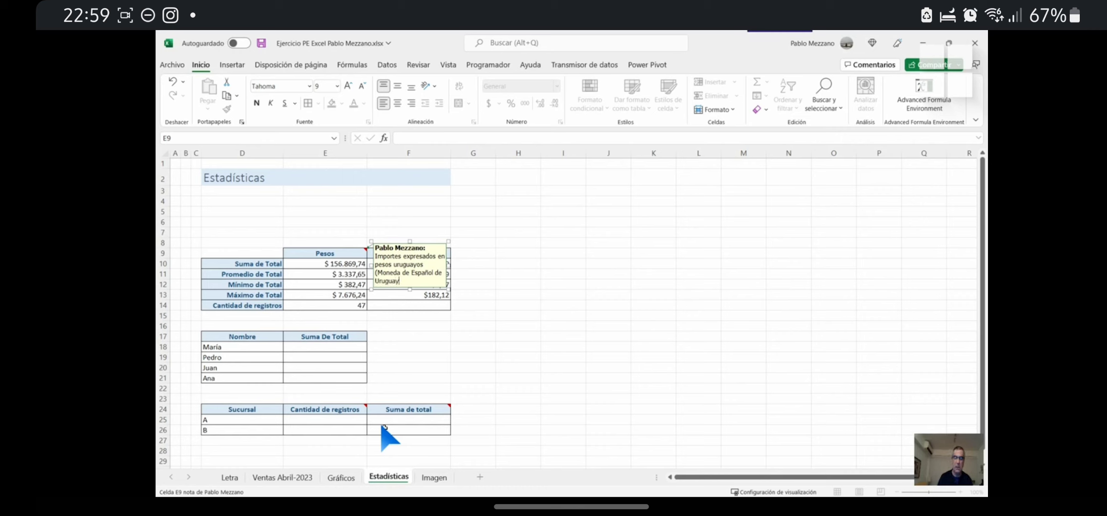
key(Return)
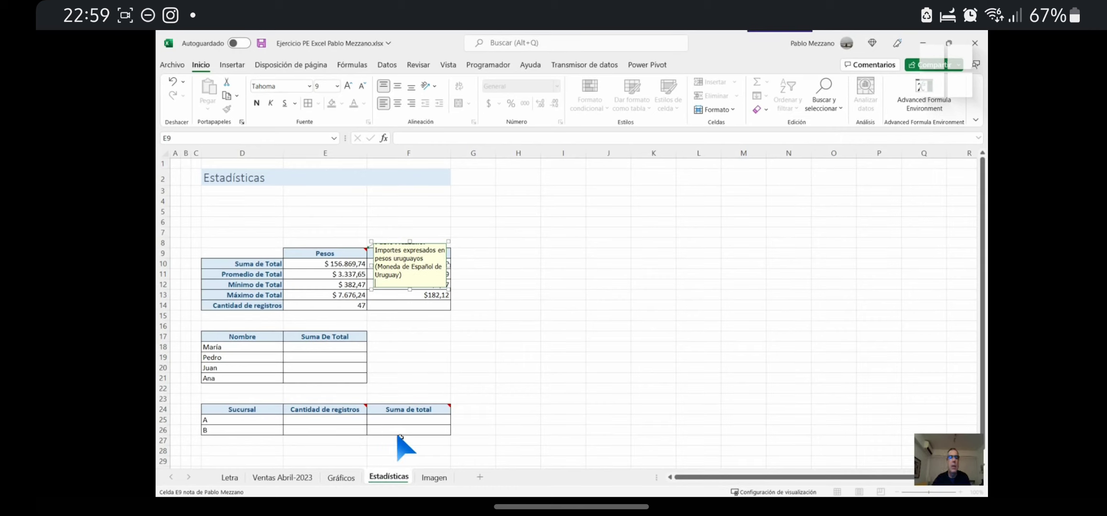
click(551, 286)
Copy the note from the Pesos header in E9 to the Dólares header in F9, pasting only comments and notes
click(361, 252)
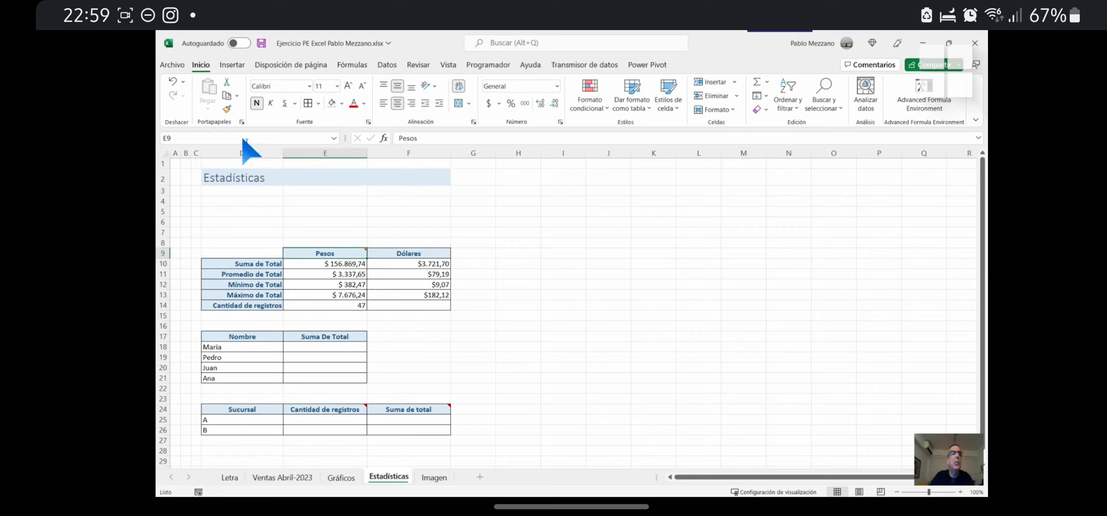
click(227, 95)
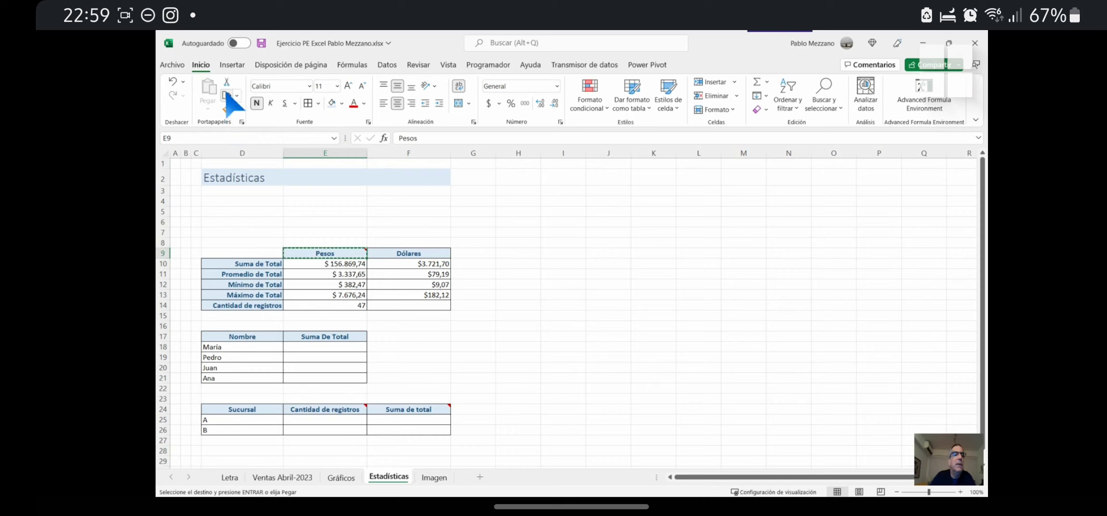
click(426, 255)
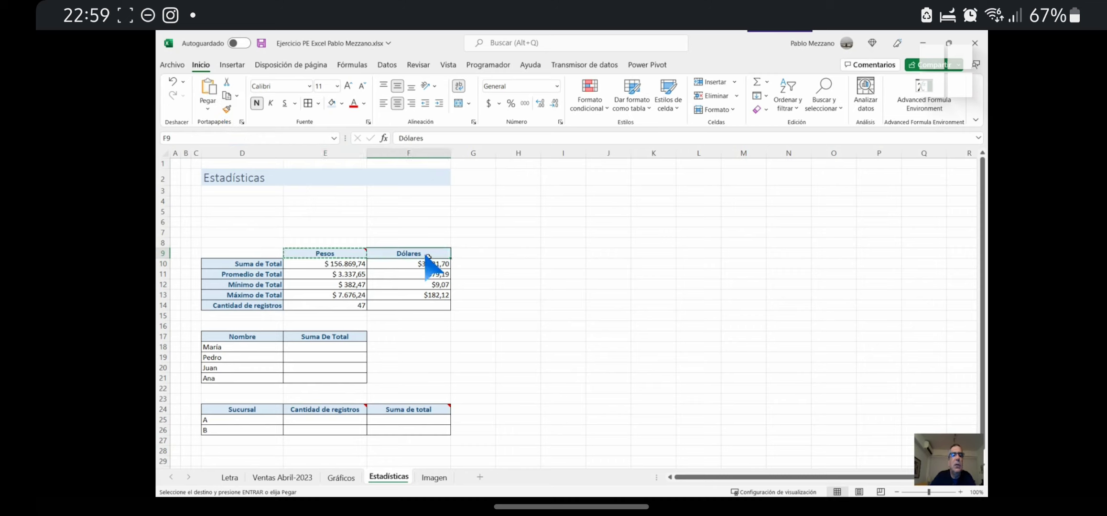
click(208, 109)
click(239, 245)
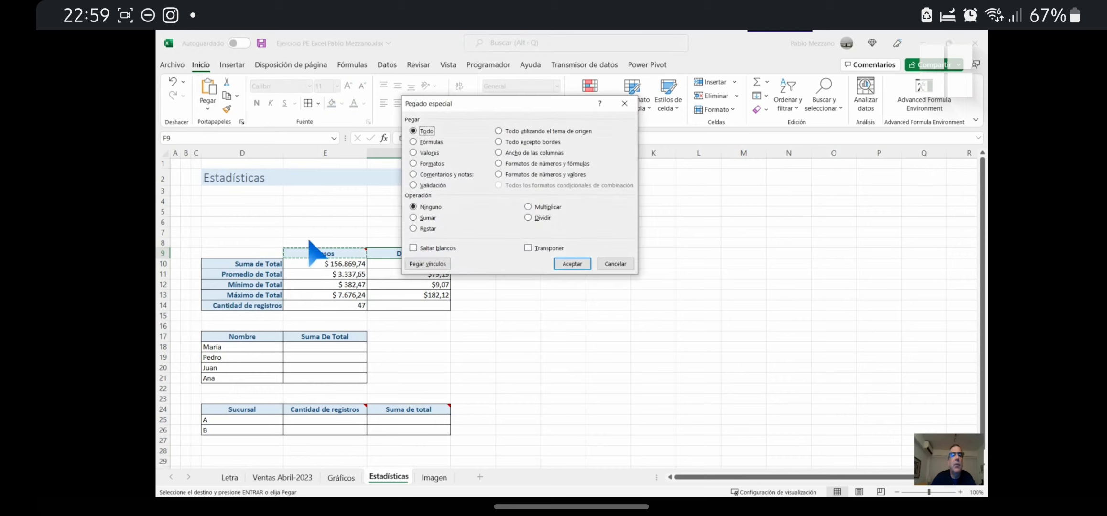
click(435, 175)
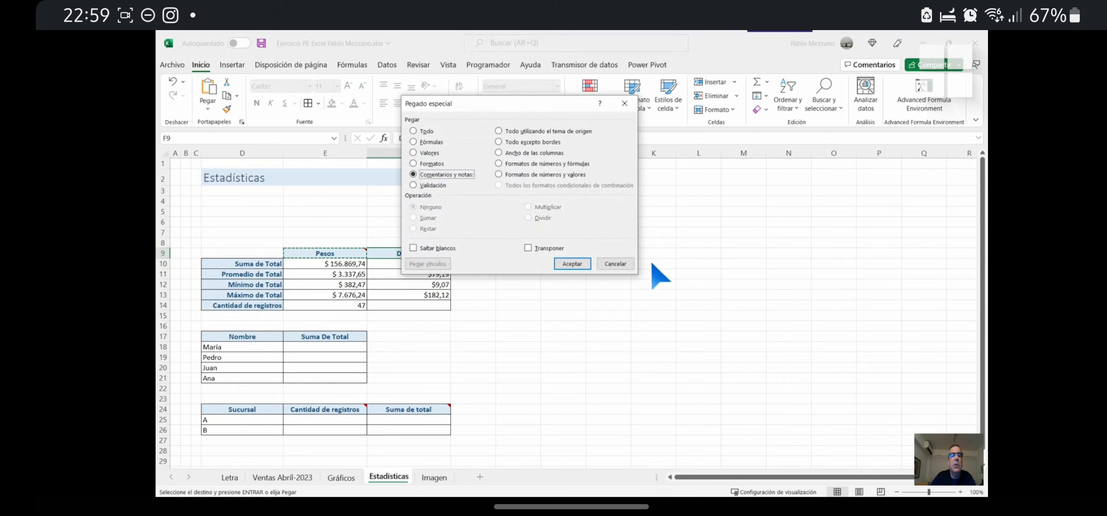
click(572, 264)
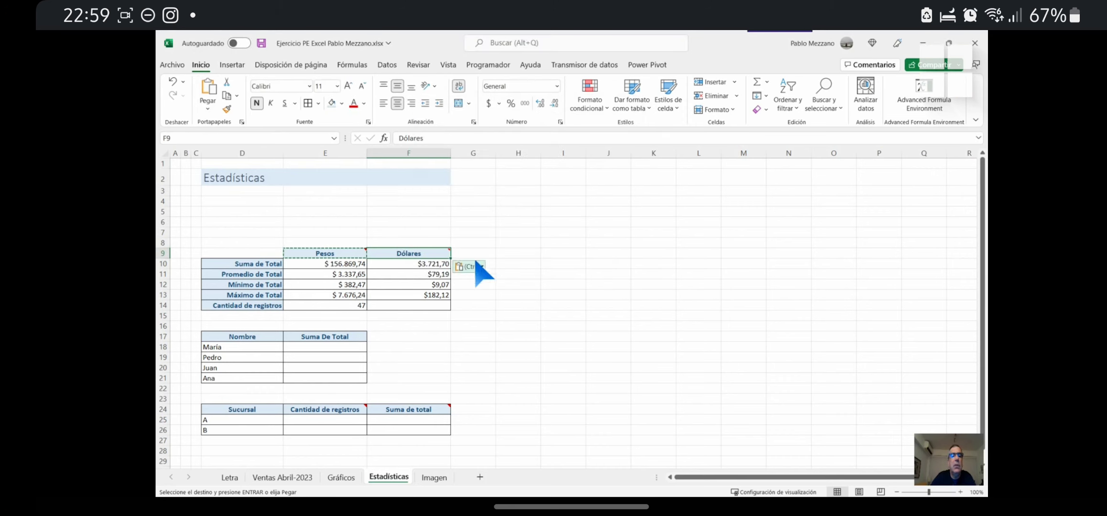
Edit the note on the Dólares header, replacing "pesos uruguayos" with "Dólares"
right_click(433, 257)
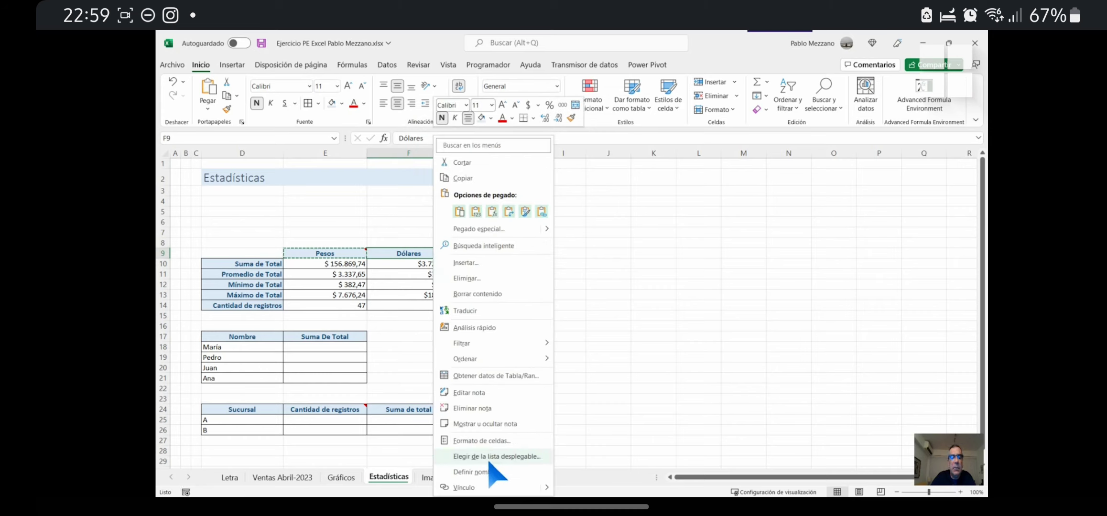
click(490, 393)
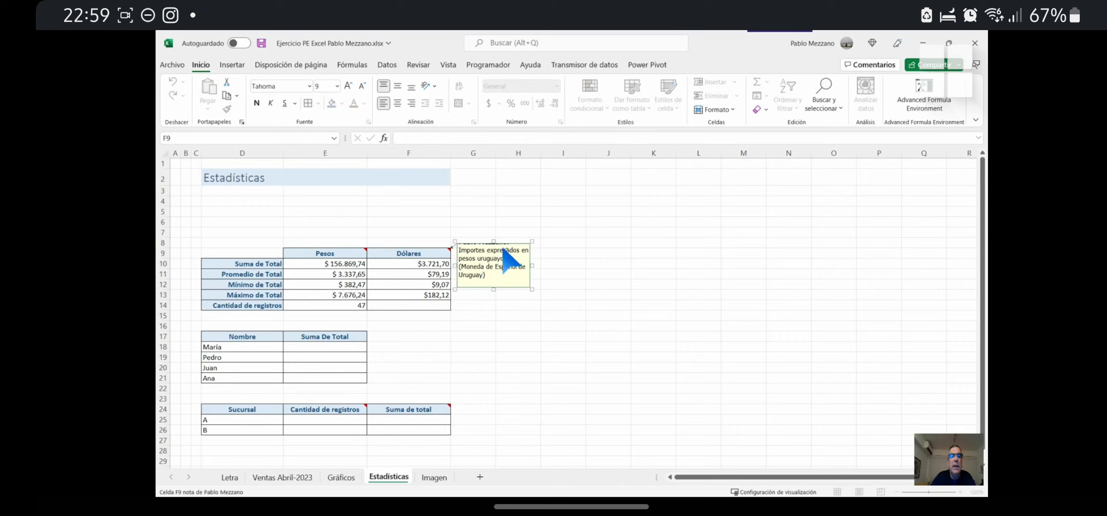
drag(459, 259, 461, 260)
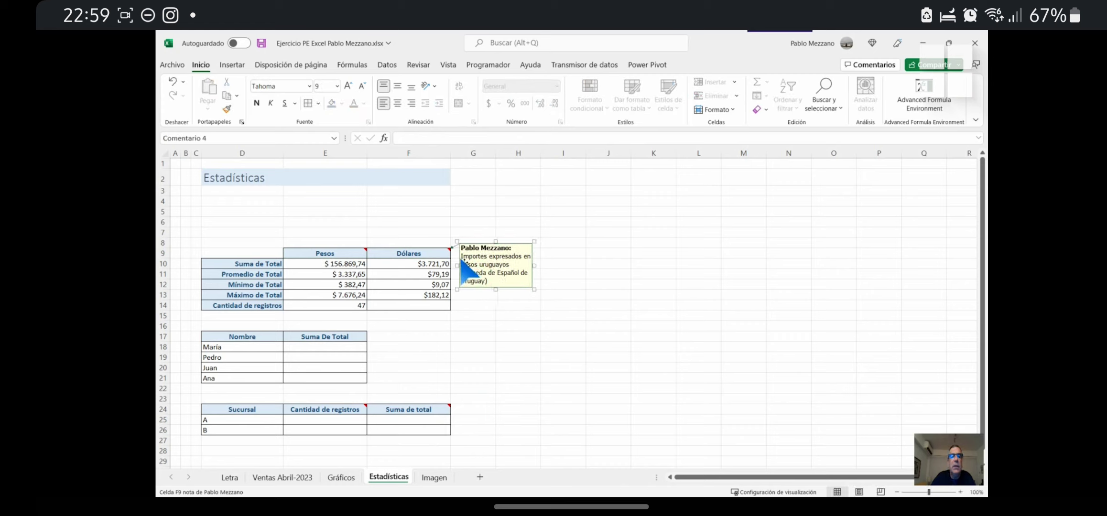
click(463, 265)
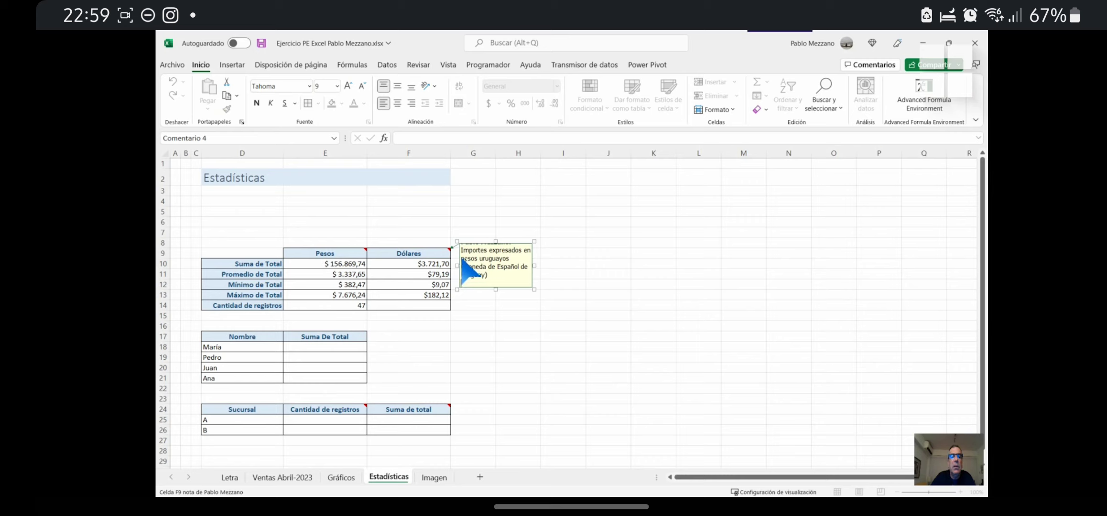
drag(461, 259, 512, 259)
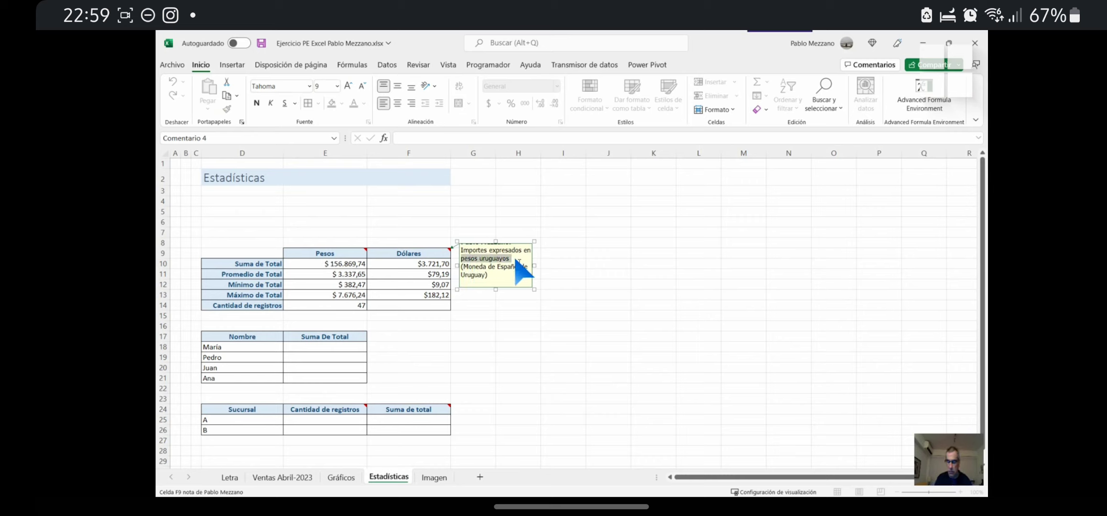
text(Dó)
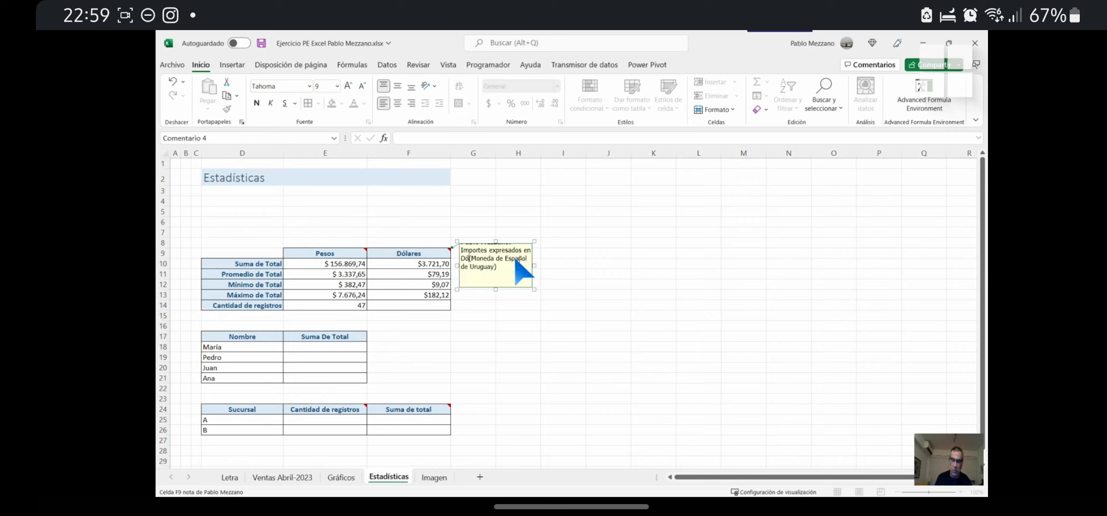
text(lares)
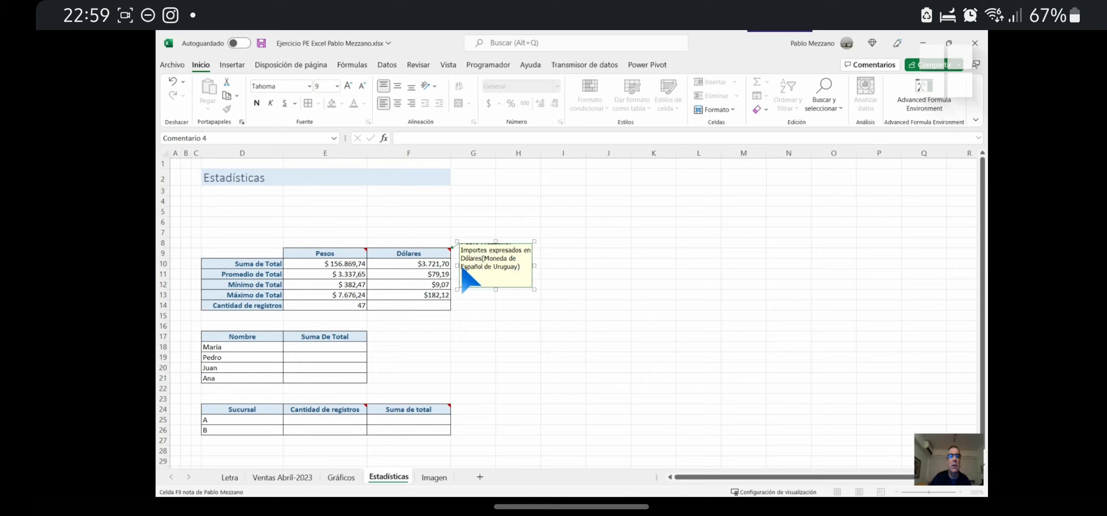
Change the currency description in the Dólares header's note to "Inglés de Estdos Unidos" and check the notes on both headers
drag(462, 269, 481, 269)
text(Ing)
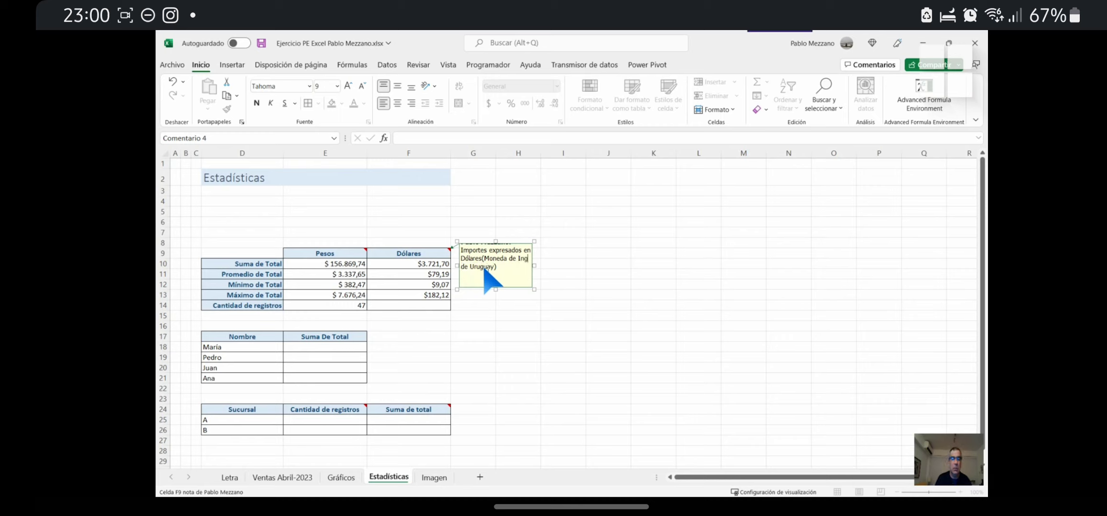
text(lés)
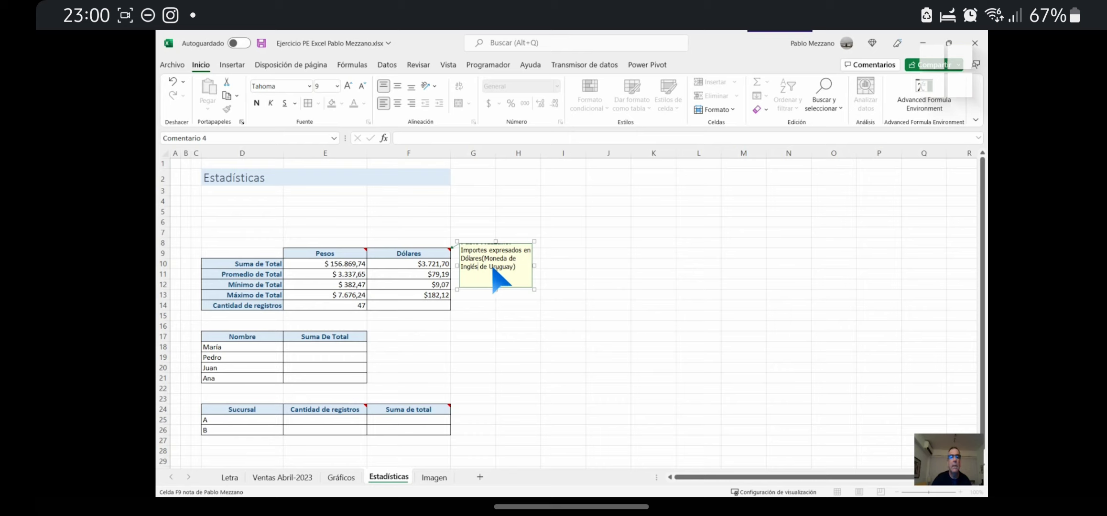
drag(491, 268, 509, 274)
click(615, 254)
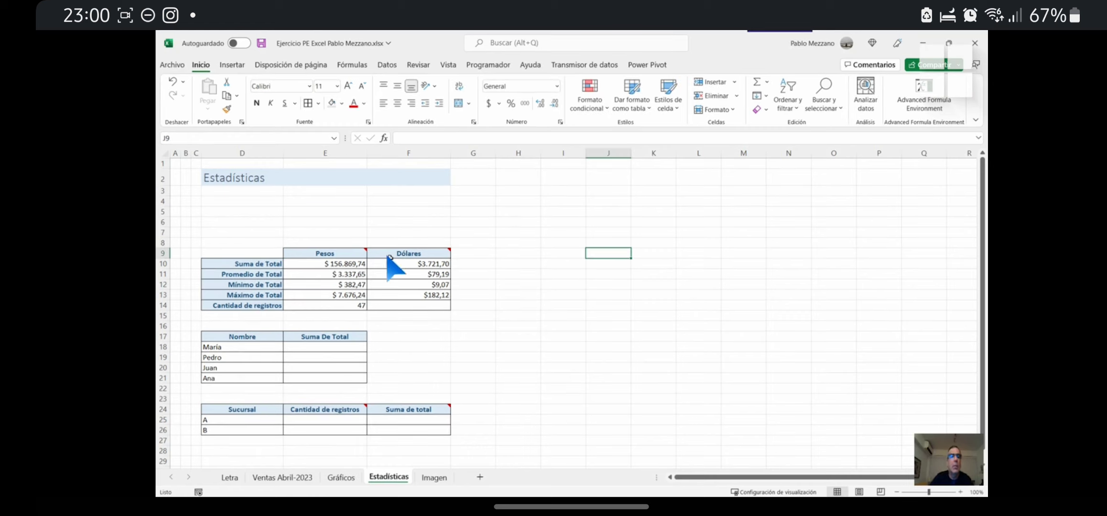
mouse_move(391, 255)
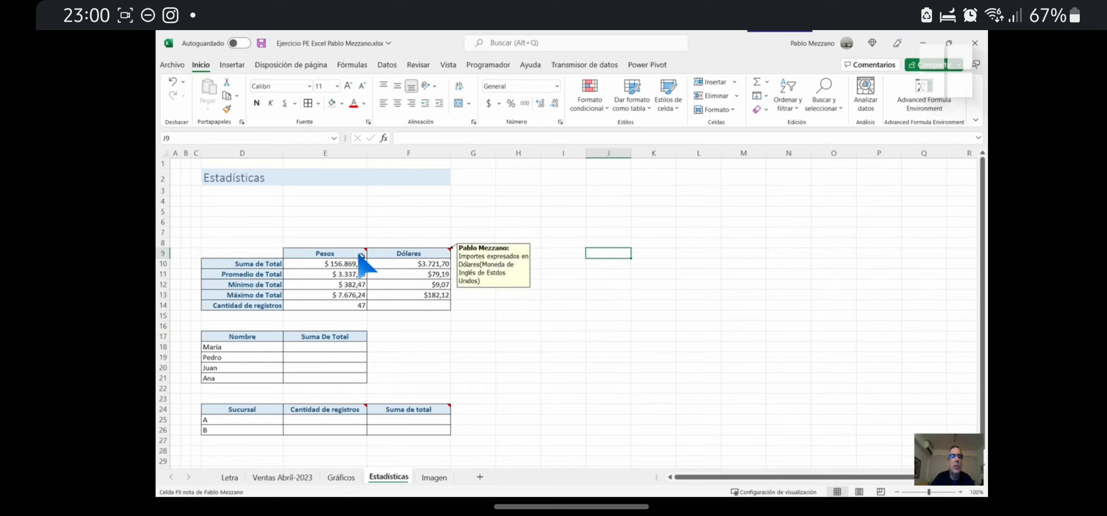
mouse_move(346, 257)
click(470, 201)
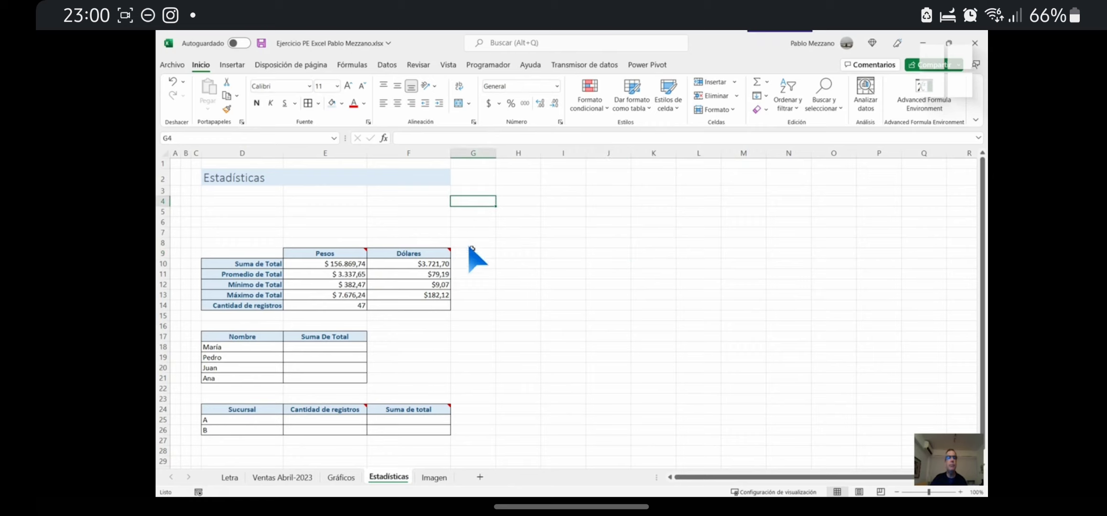
Fill the empty Dólares cell in the Cantidad de registros row (F14) with a light blue theme color
scroll(539, 270, down, 3)
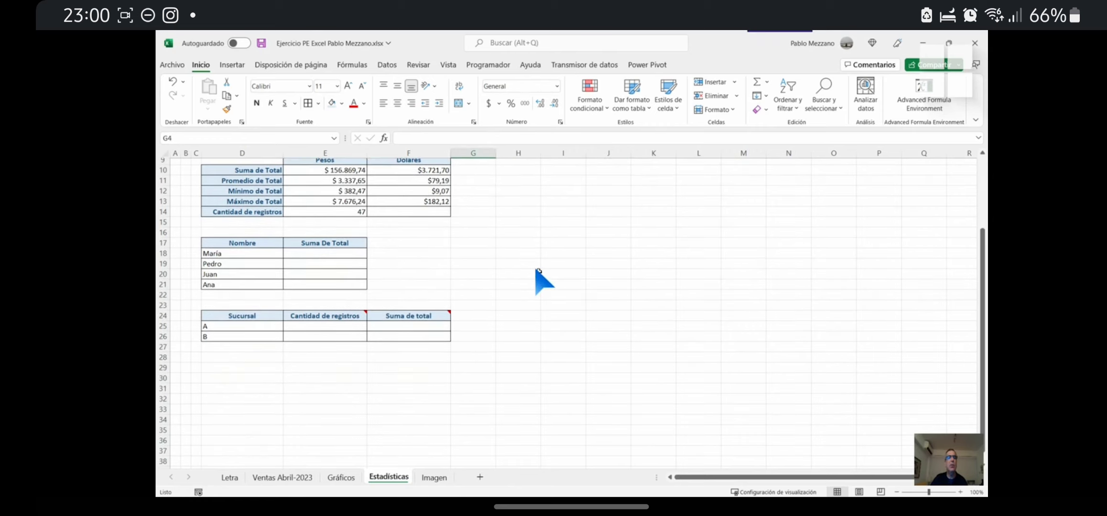
click(410, 214)
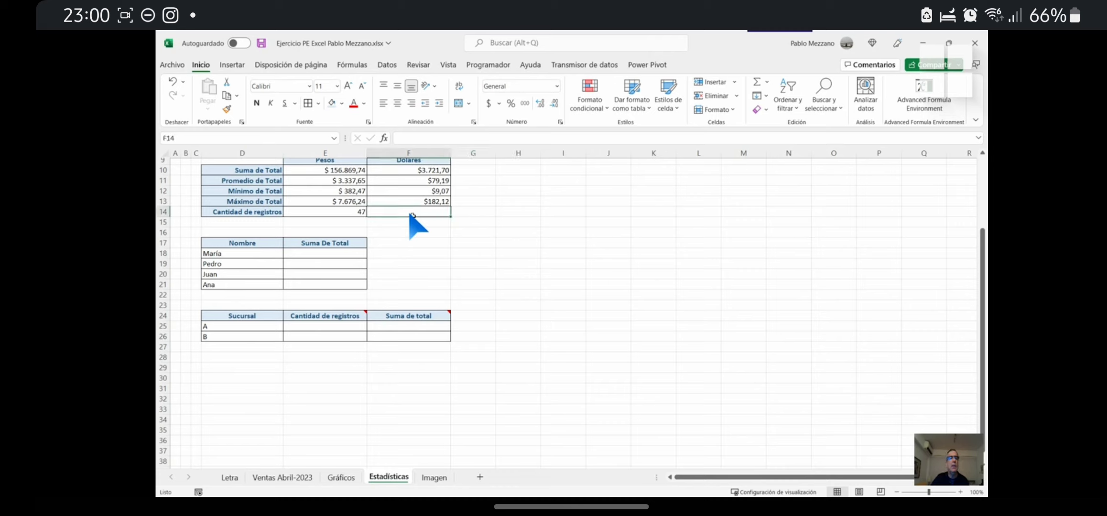
click(342, 103)
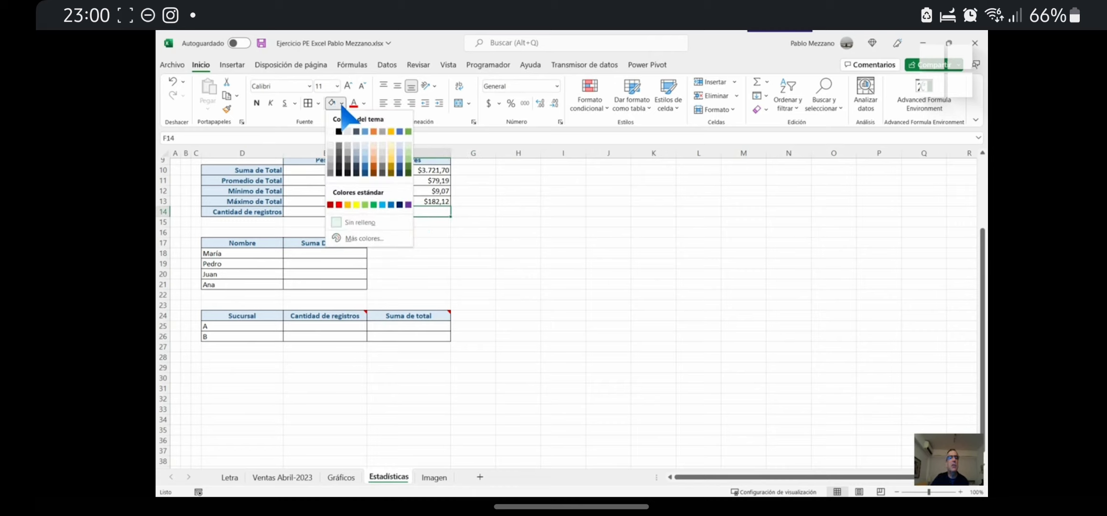
click(369, 165)
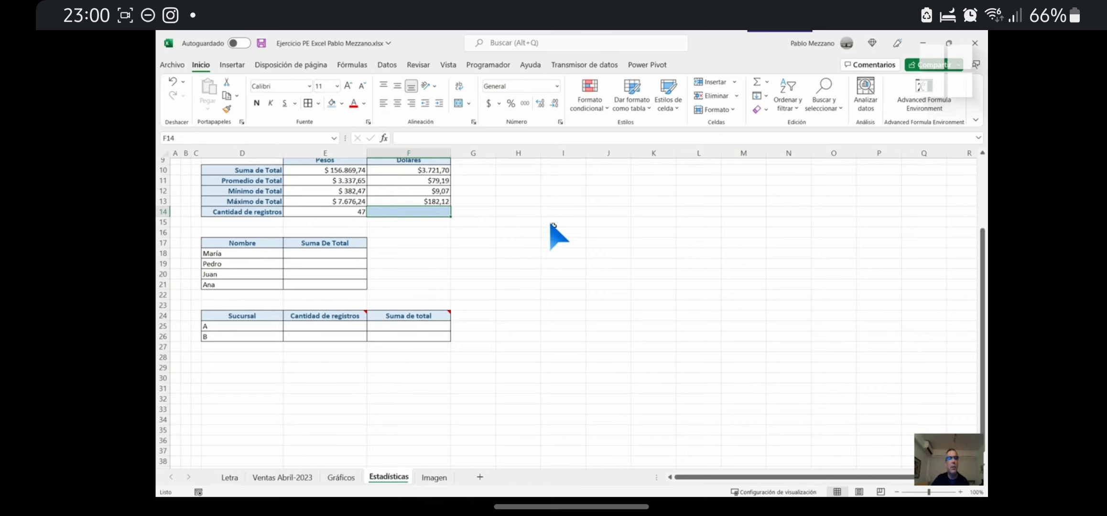
Examine the entries in the Vendedor column of Ventas Abril-2023 against the Nombre table in Estadísticas
scroll(553, 225, down, 1)
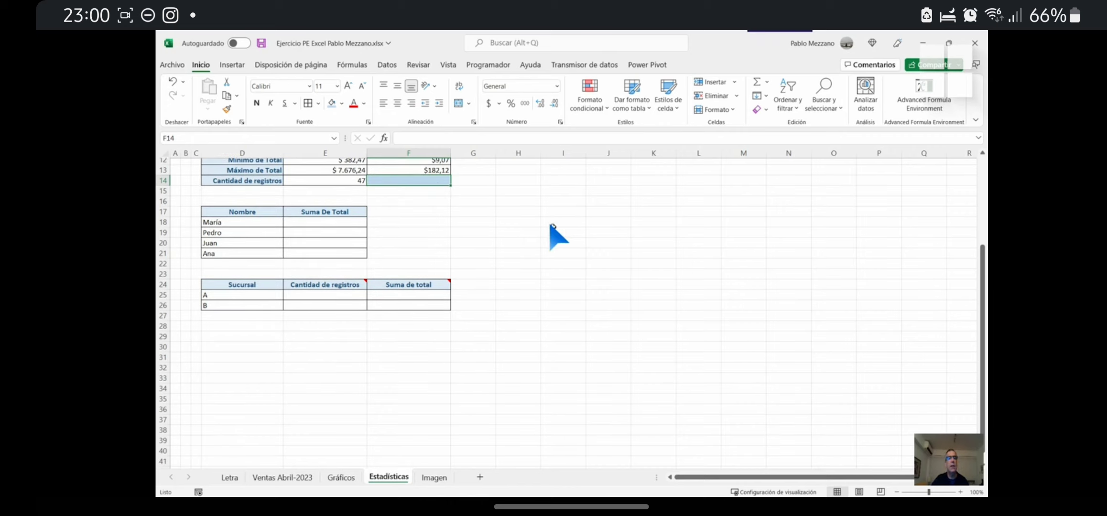
scroll(551, 225, up, 4)
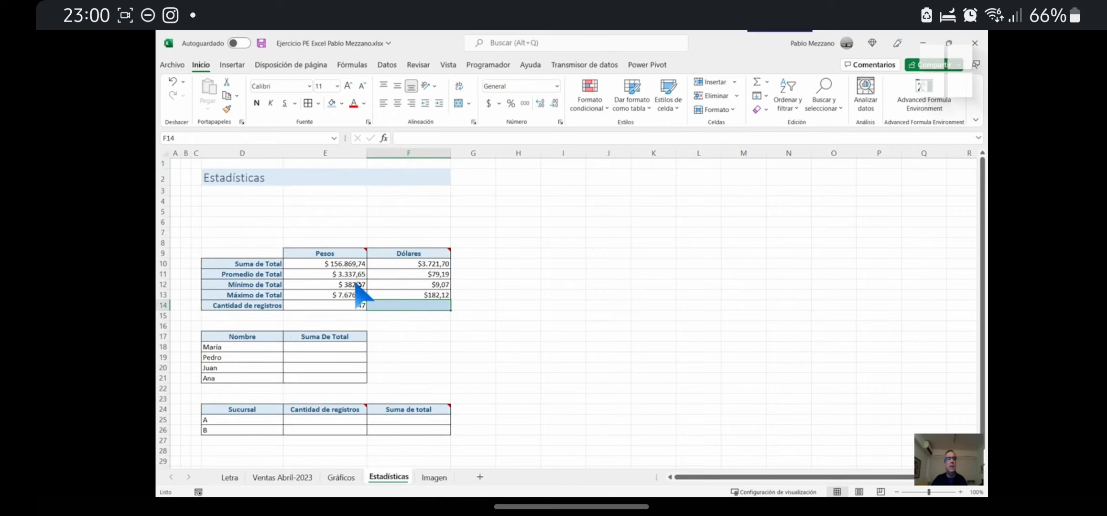
scroll(355, 285, down, 2)
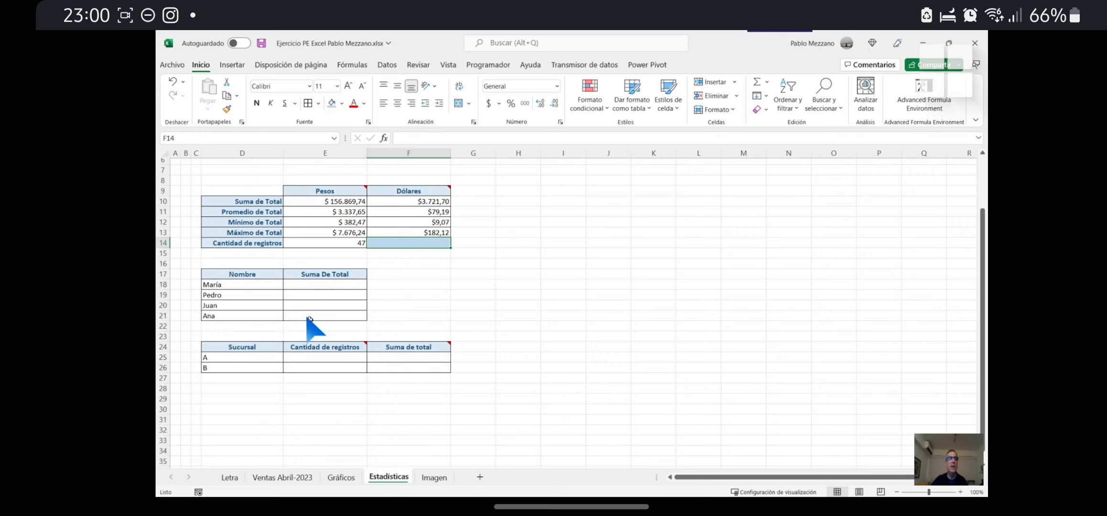
click(275, 477)
click(414, 272)
click(413, 299)
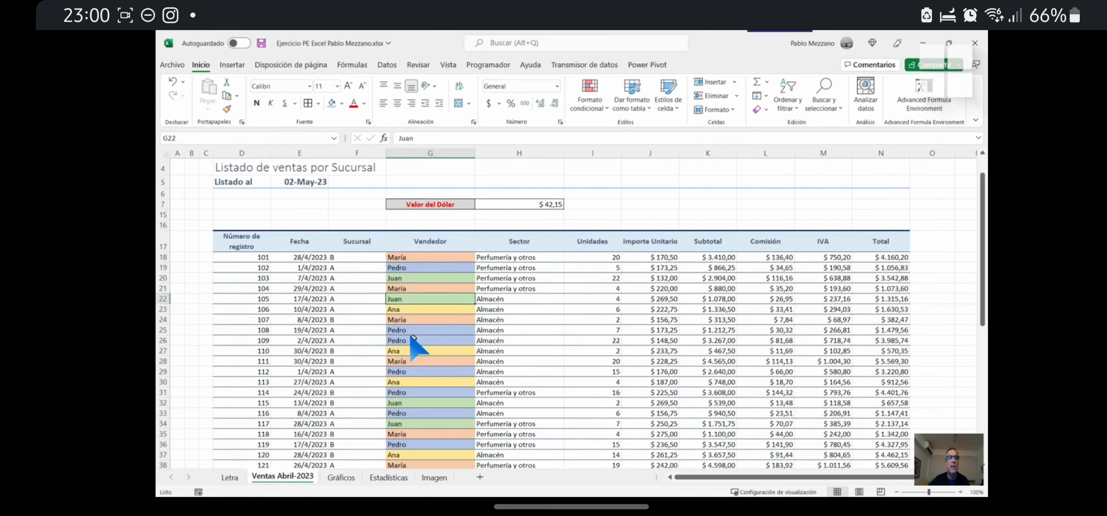
click(432, 290)
click(428, 265)
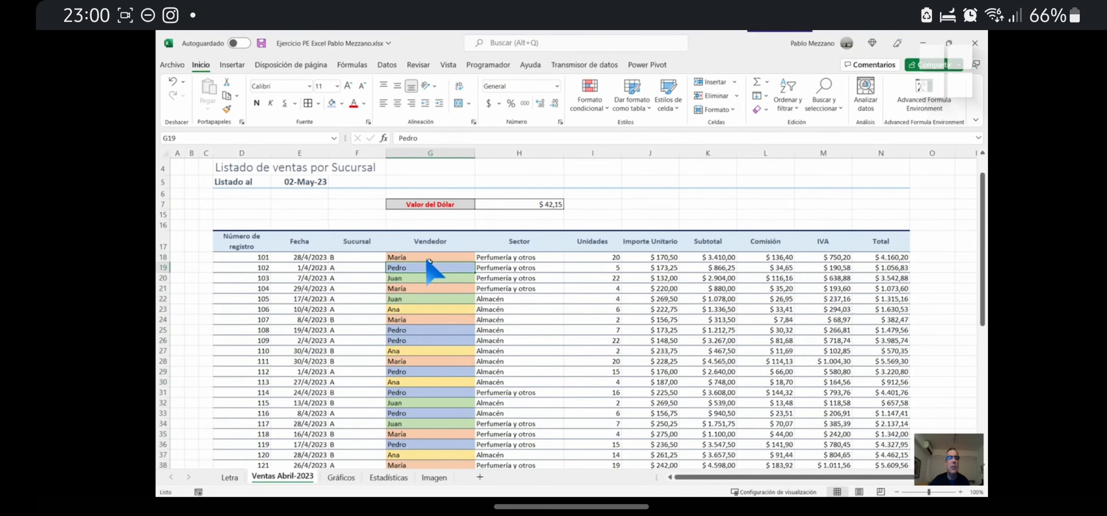
click(428, 299)
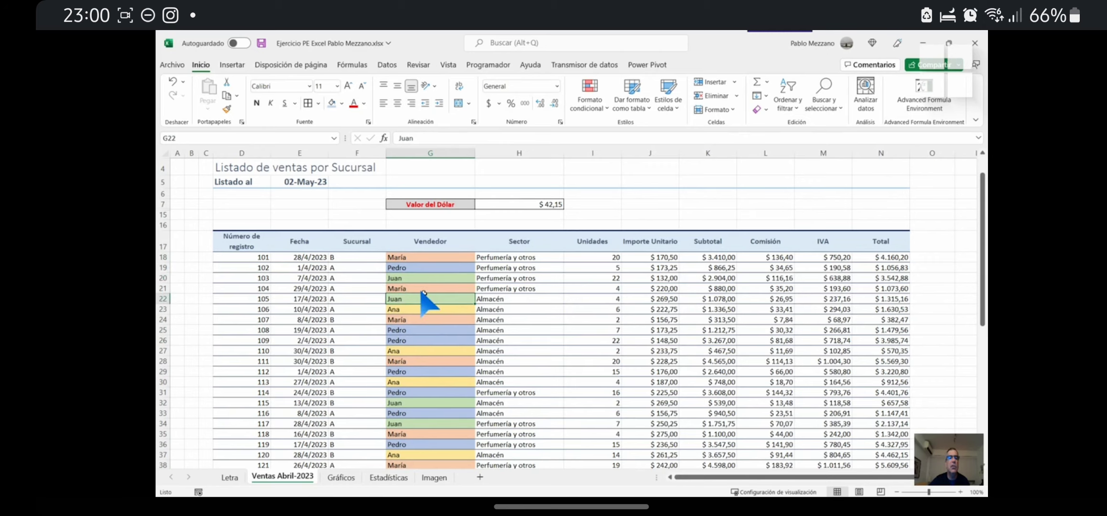
click(426, 269)
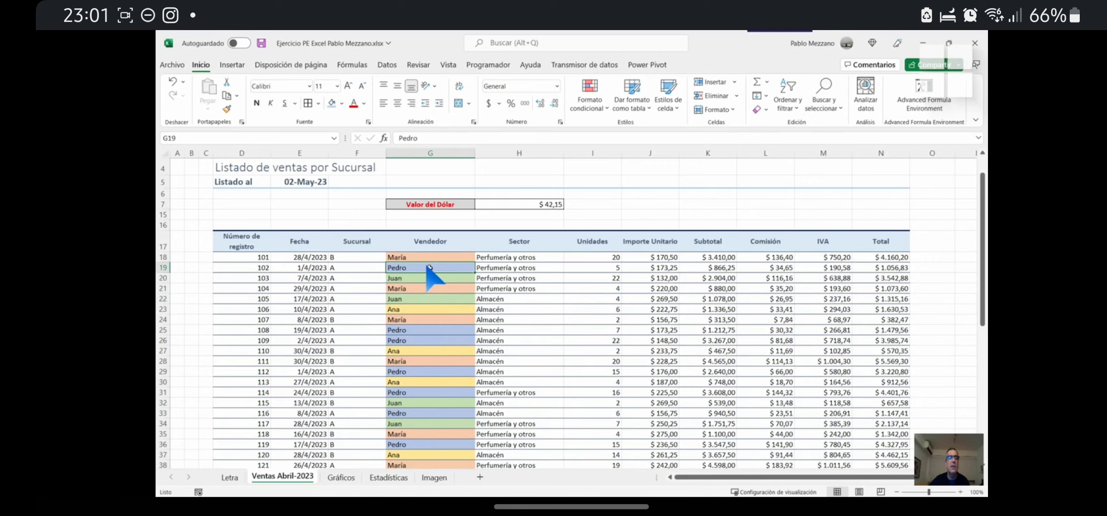
click(397, 478)
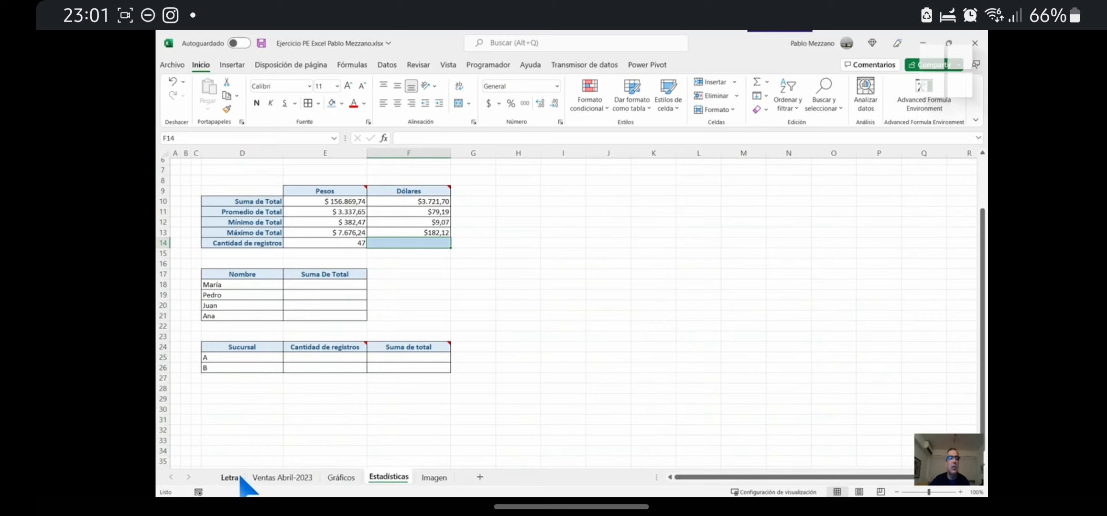
Unhide the hidden rows between rows 7 and 15 on the Ventas Abril-2023 sheet
click(282, 478)
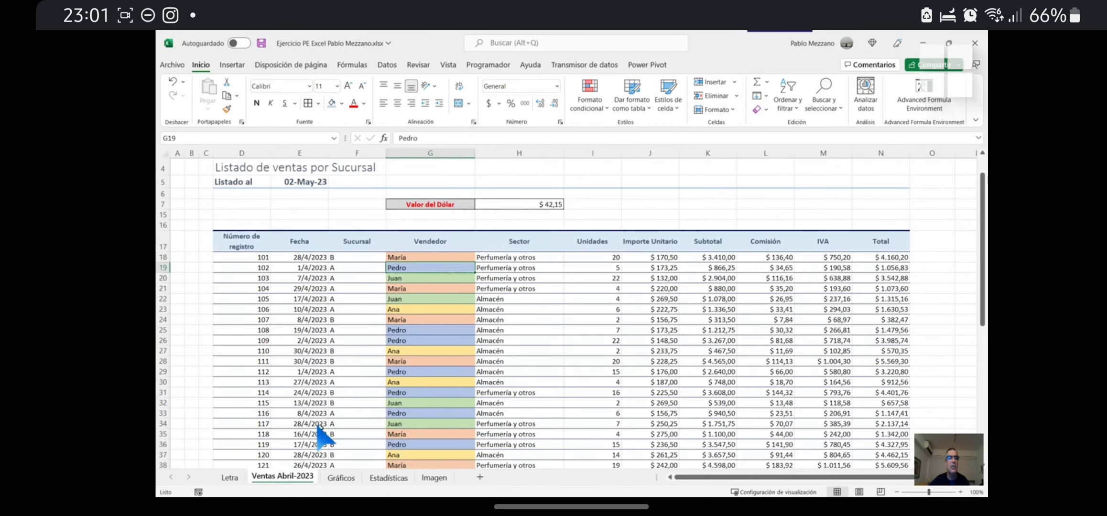
drag(165, 205, 173, 213)
right_click(200, 216)
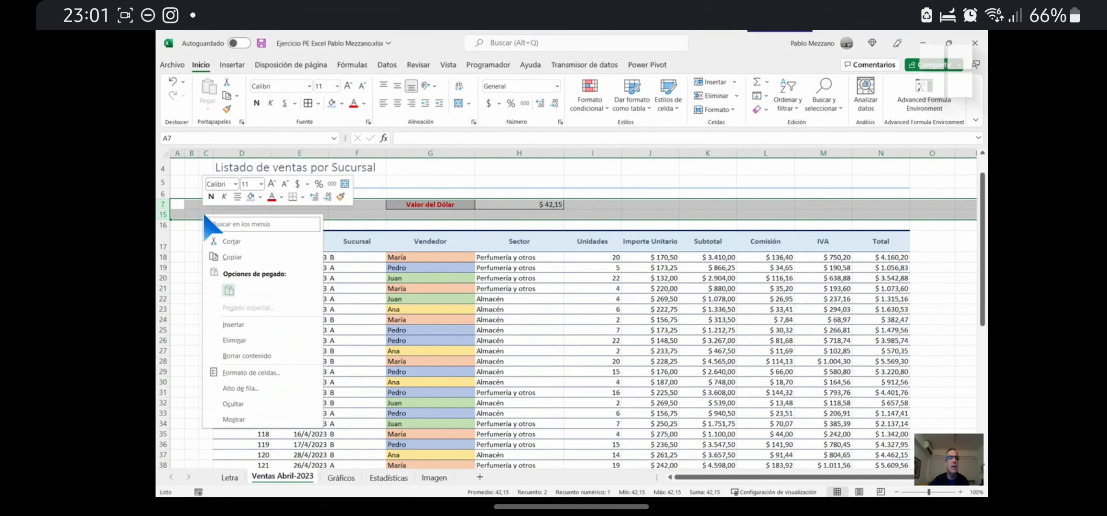
click(257, 421)
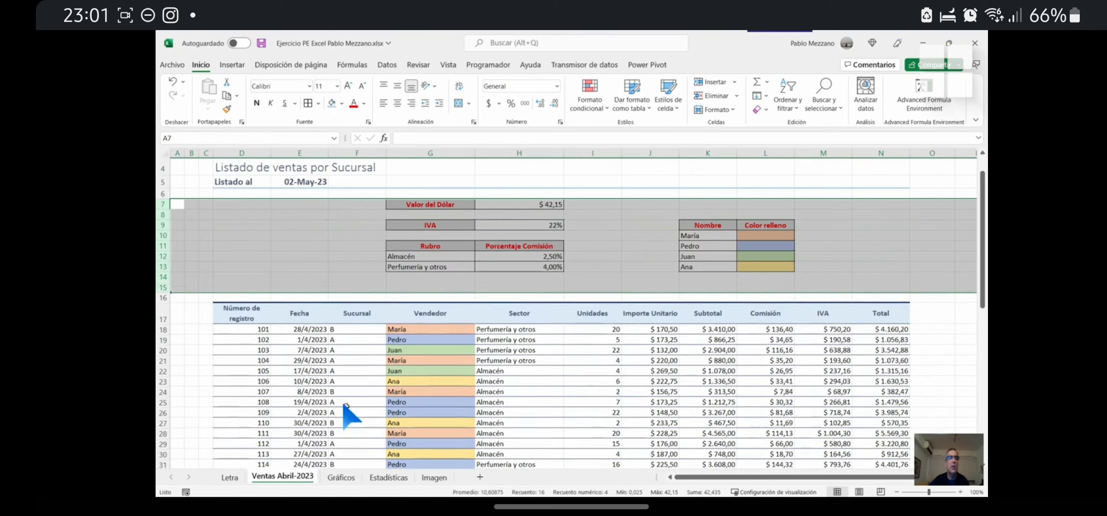
Copy the Nombre and Color relleno table (K9:L13) from Ventas Abril-2023 into Estadísticas starting at cell K9
drag(707, 225, 768, 266)
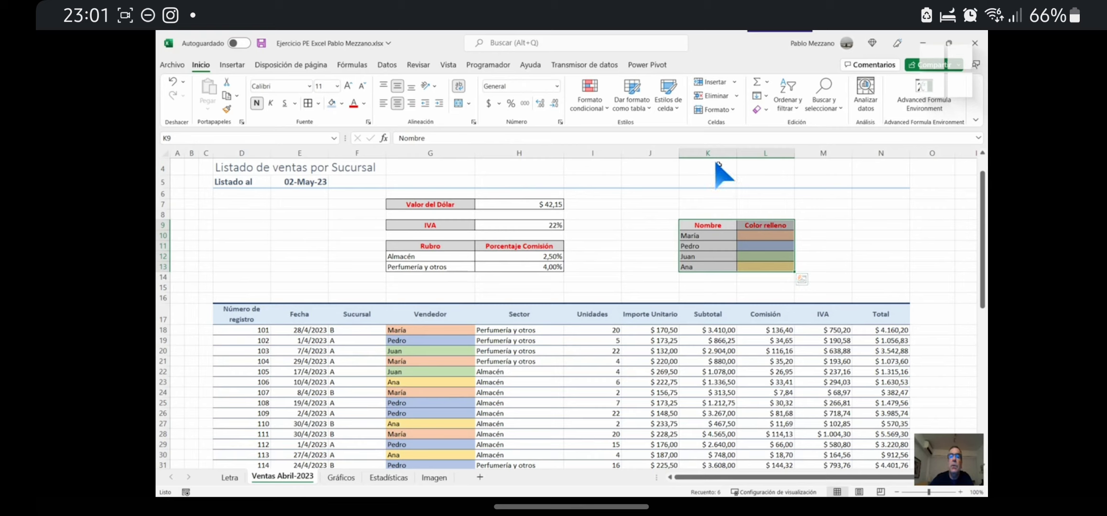
right_click(721, 226)
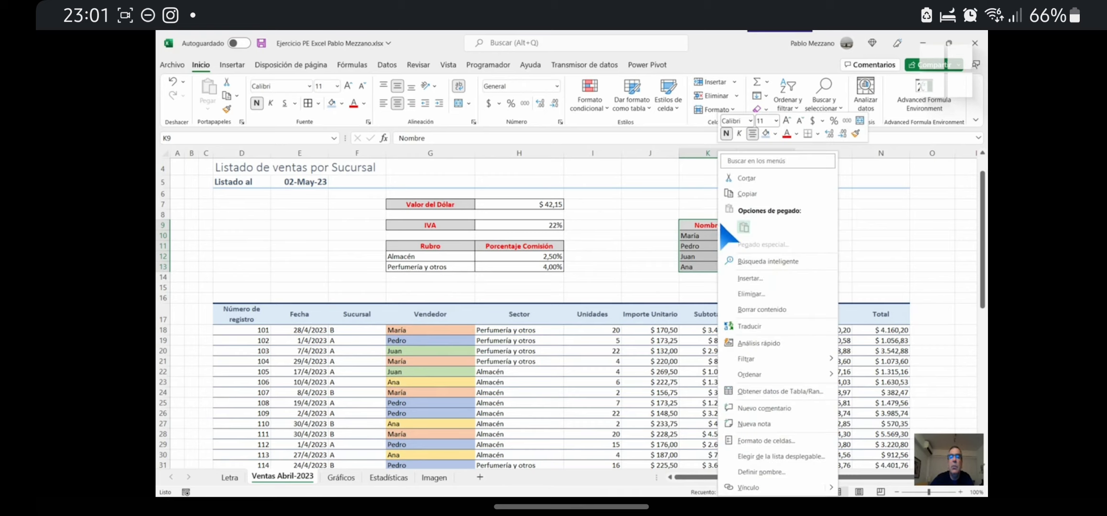
click(748, 194)
click(386, 478)
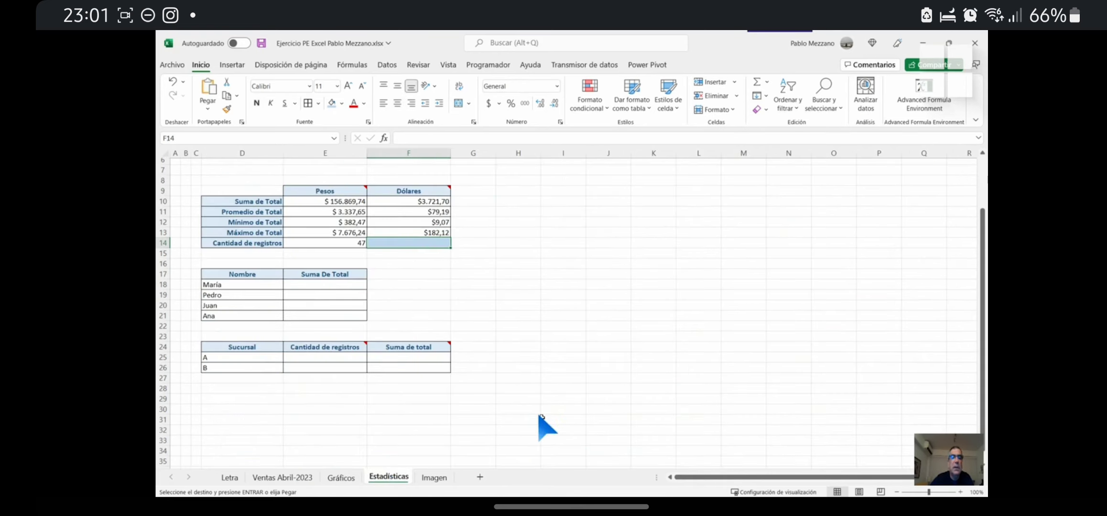
click(220, 140)
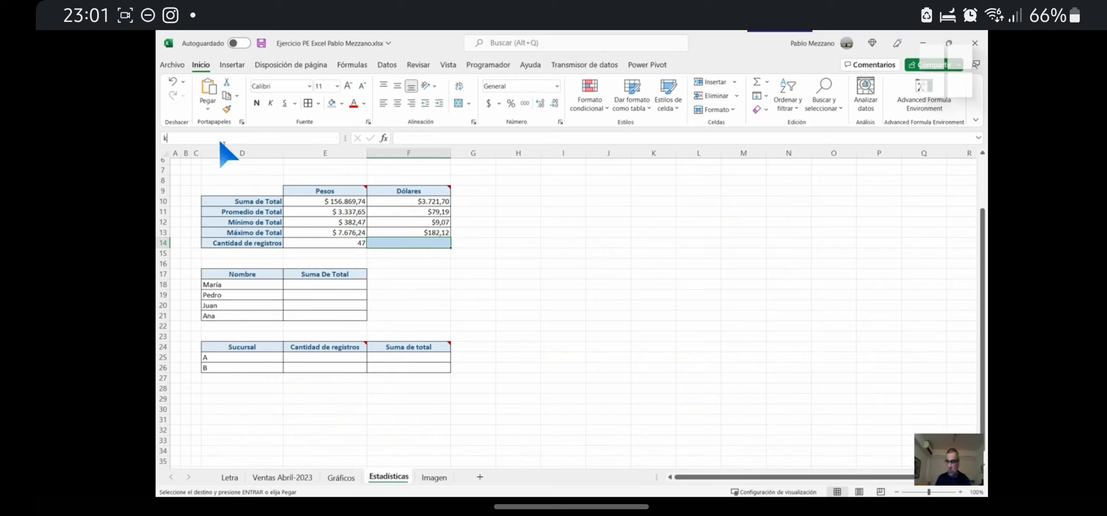
text(k9)
key(Return)
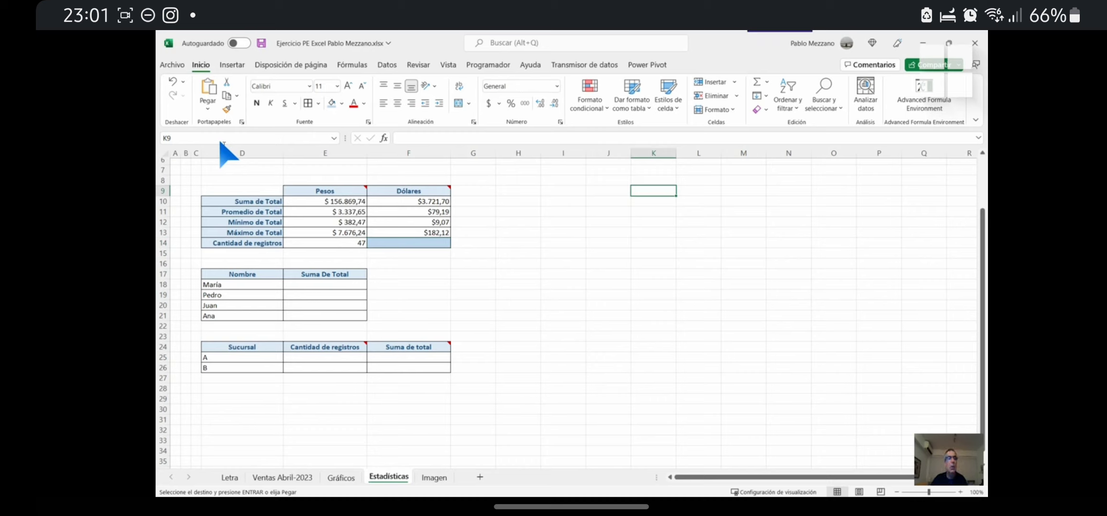
key(ctrl+v)
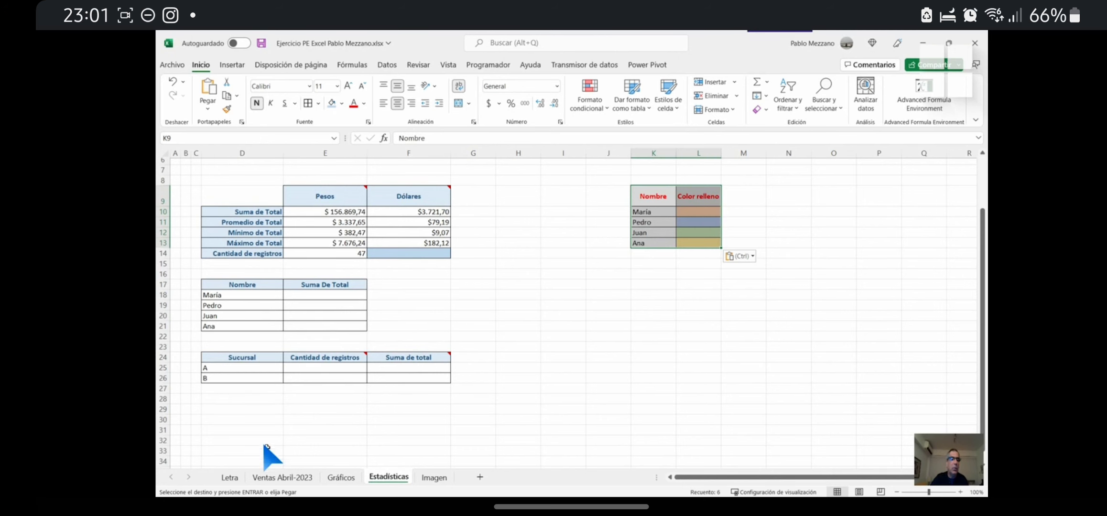
Copy the format of Vendedor cell G25 in Ventas Abril-2023 onto the seller names in D18:D21 of Estadísticas
click(275, 478)
click(420, 390)
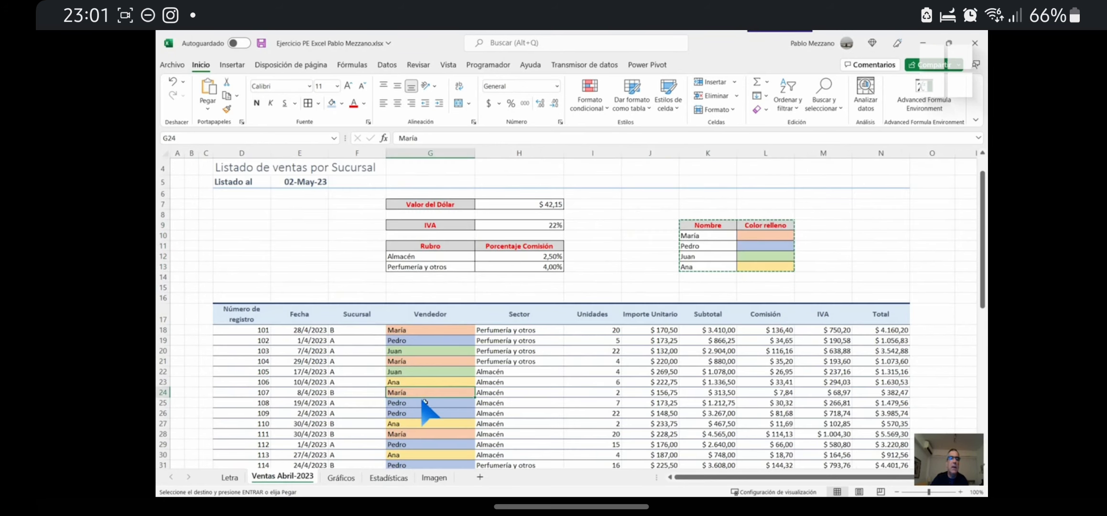
click(425, 404)
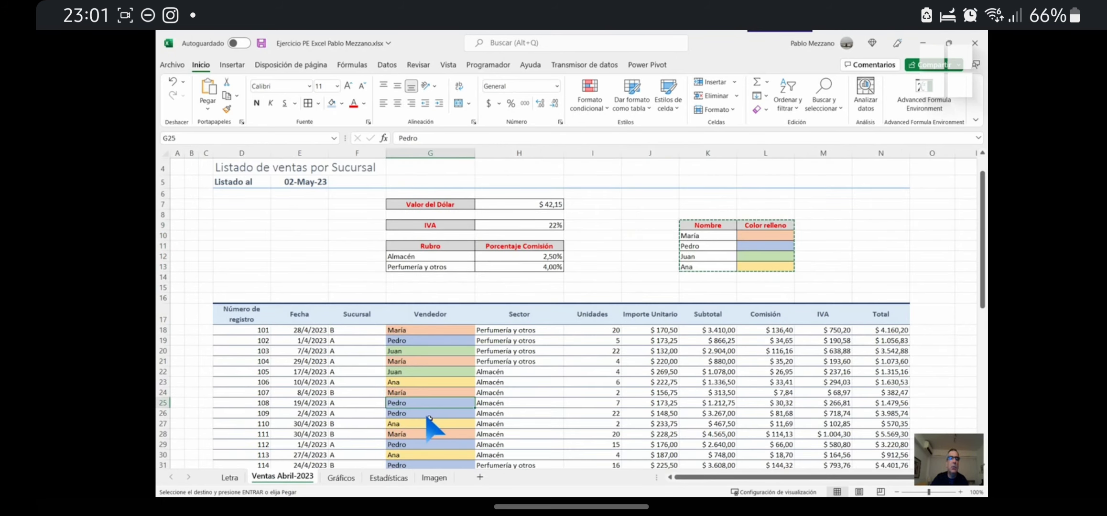
click(227, 109)
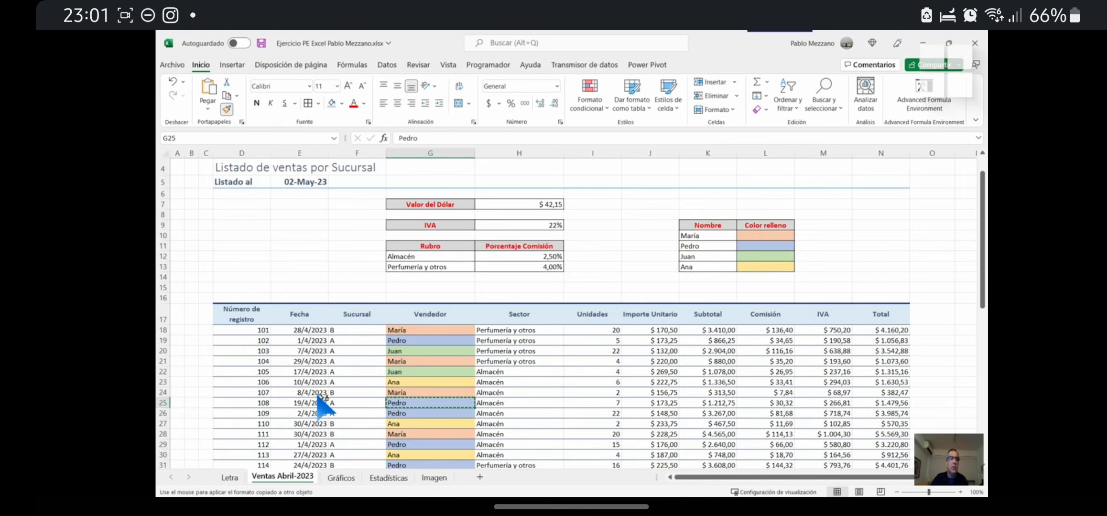
click(400, 478)
drag(255, 295, 256, 329)
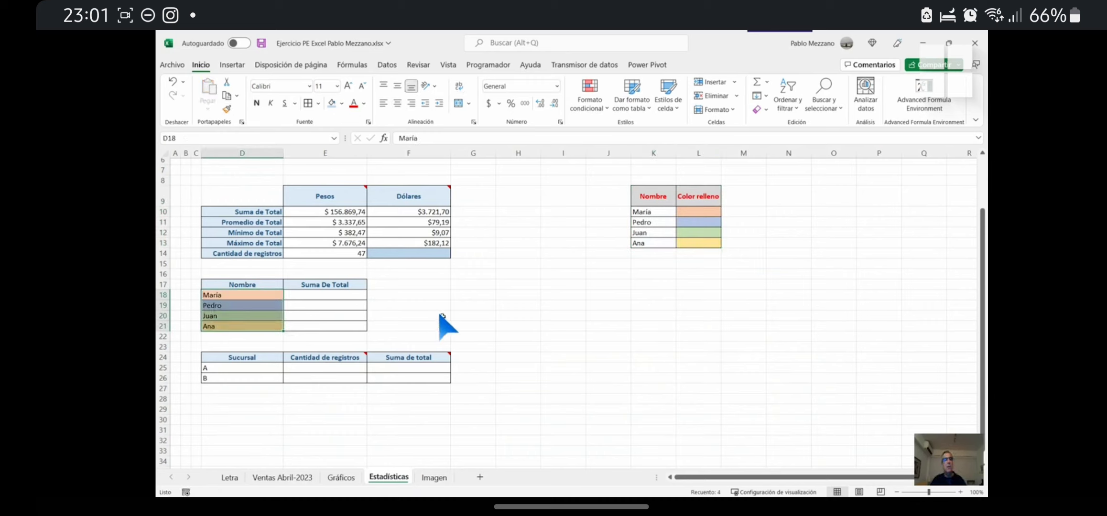
click(456, 296)
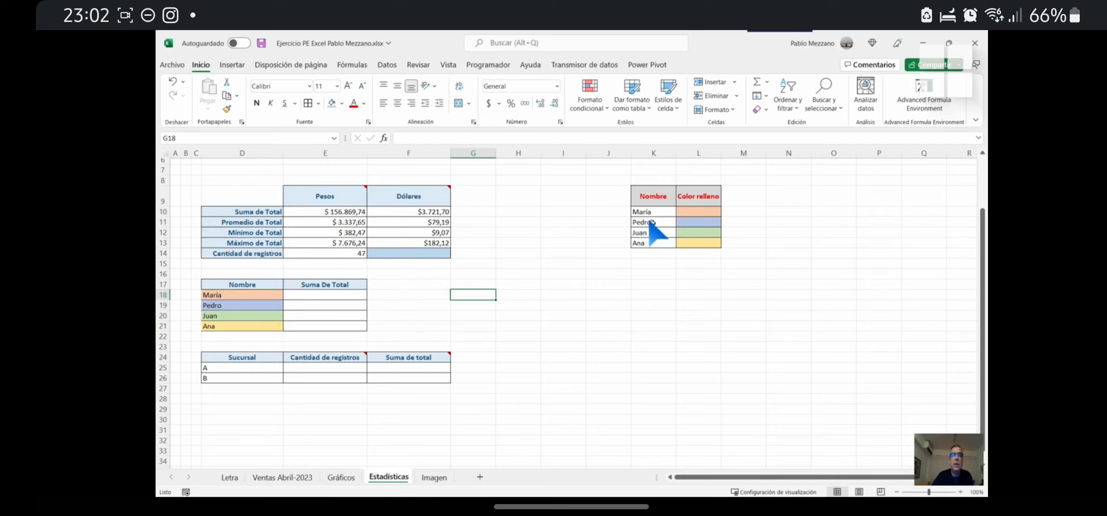
Apply all borders to the seller rows D18:E21 of the Nombre and Suma De Total table
drag(224, 297, 291, 330)
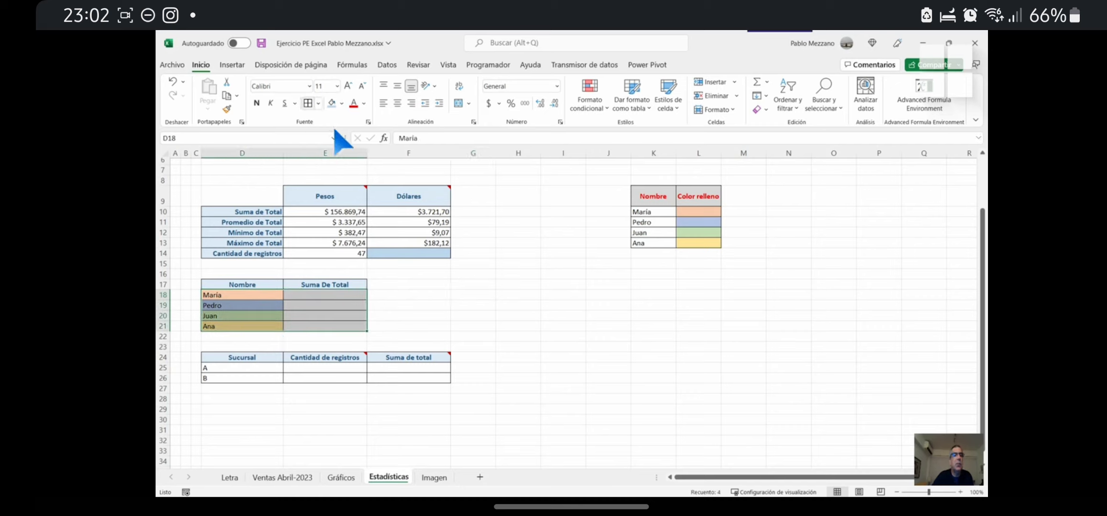
key(ctrl+1)
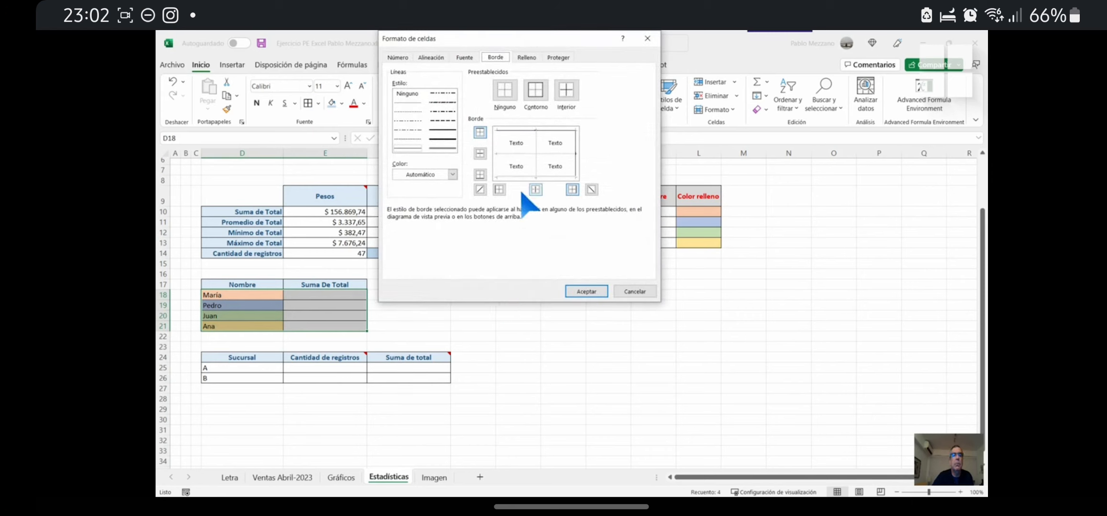
click(634, 291)
click(318, 103)
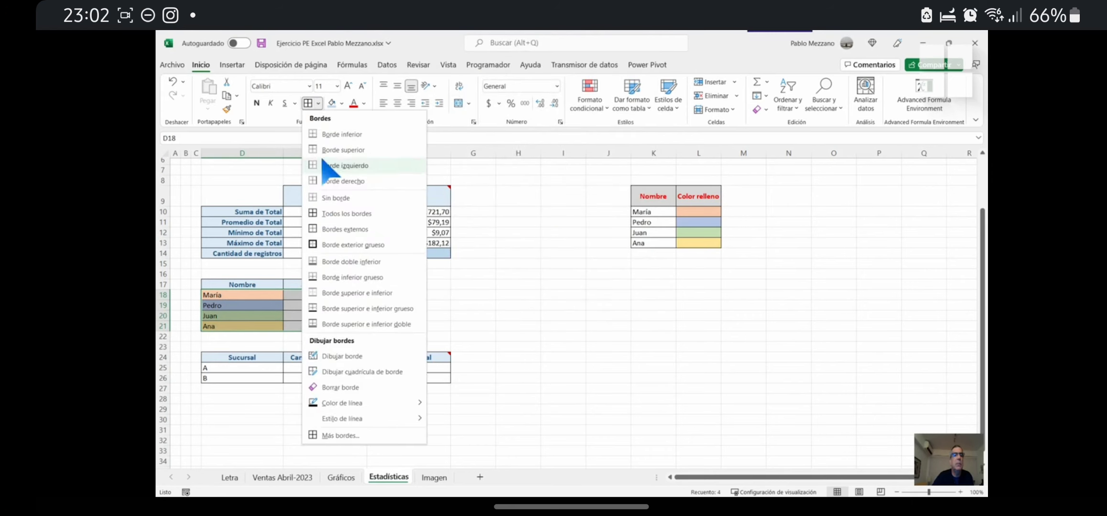
click(332, 213)
click(524, 306)
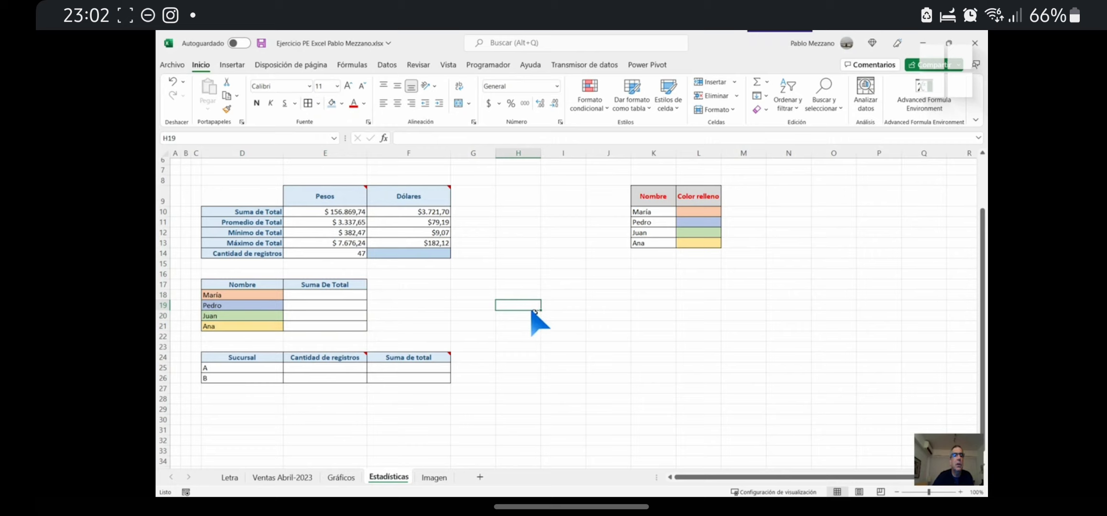
Review the conditional formatting rules that apply to the first seller name in D18
click(263, 297)
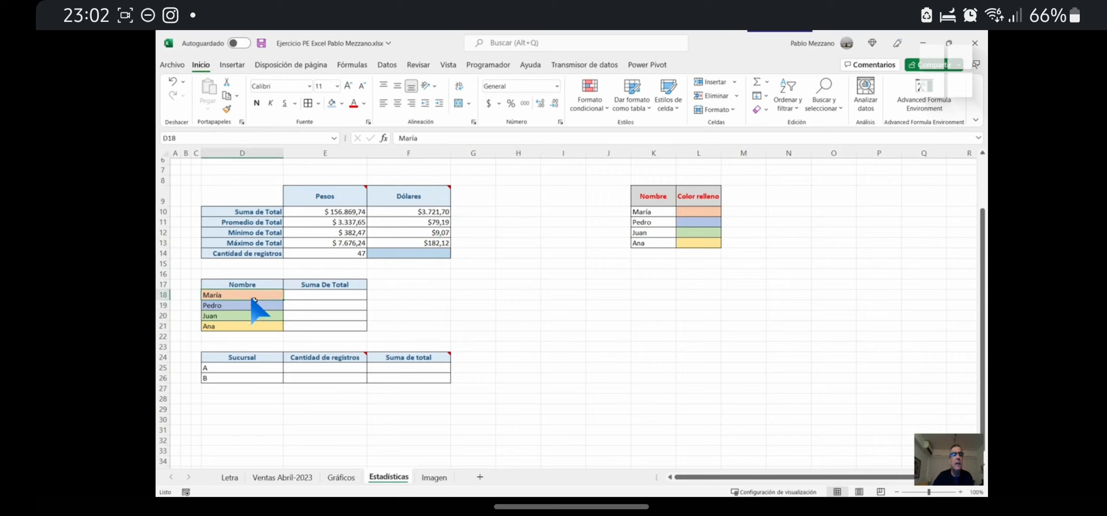
click(592, 98)
click(617, 287)
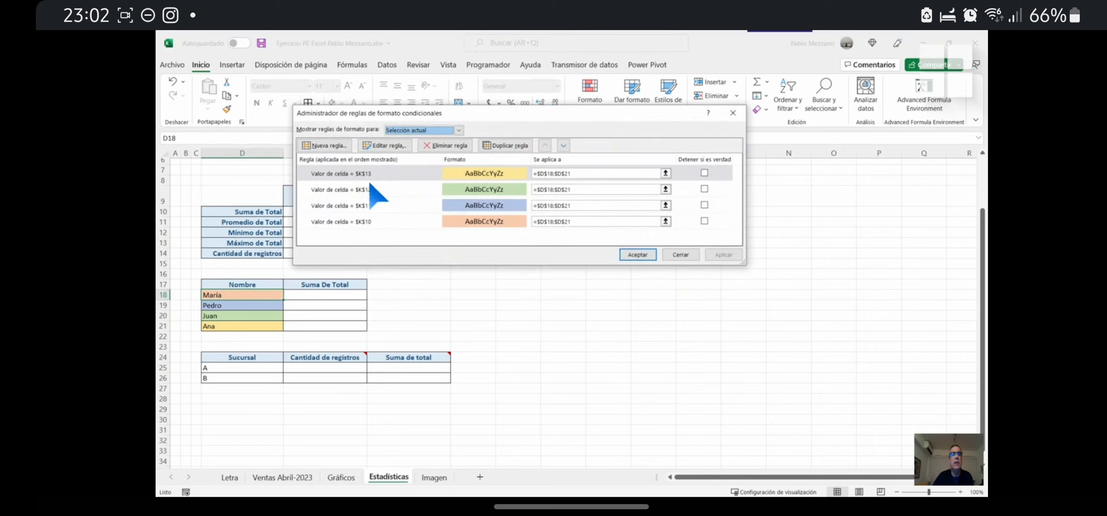
click(637, 255)
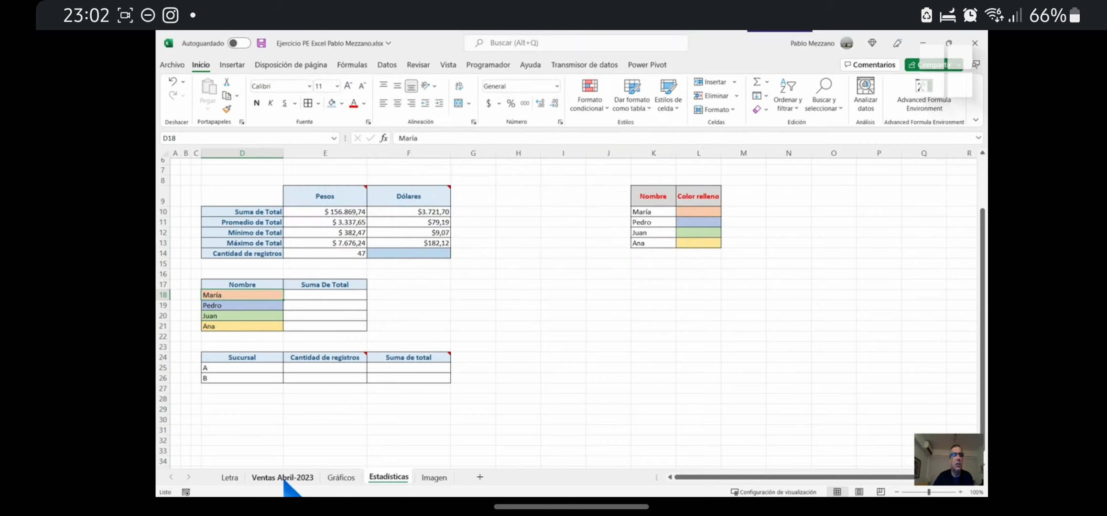
scroll(524, 284, down, 2)
scroll(524, 285, up, 2)
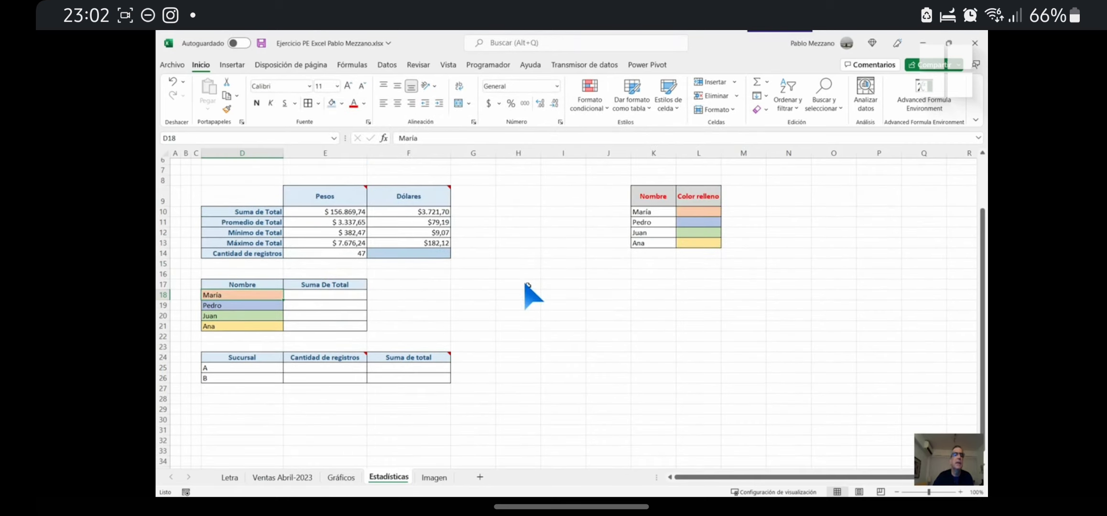
Begin a SUMAR.SI formula in the first seller's Suma De Total cell (E18)
click(359, 298)
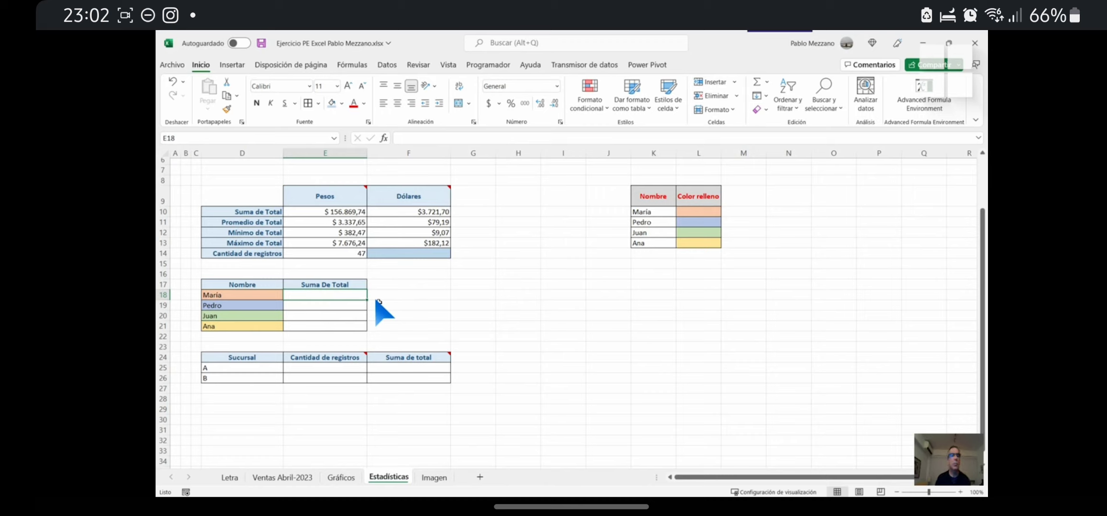
text(=)
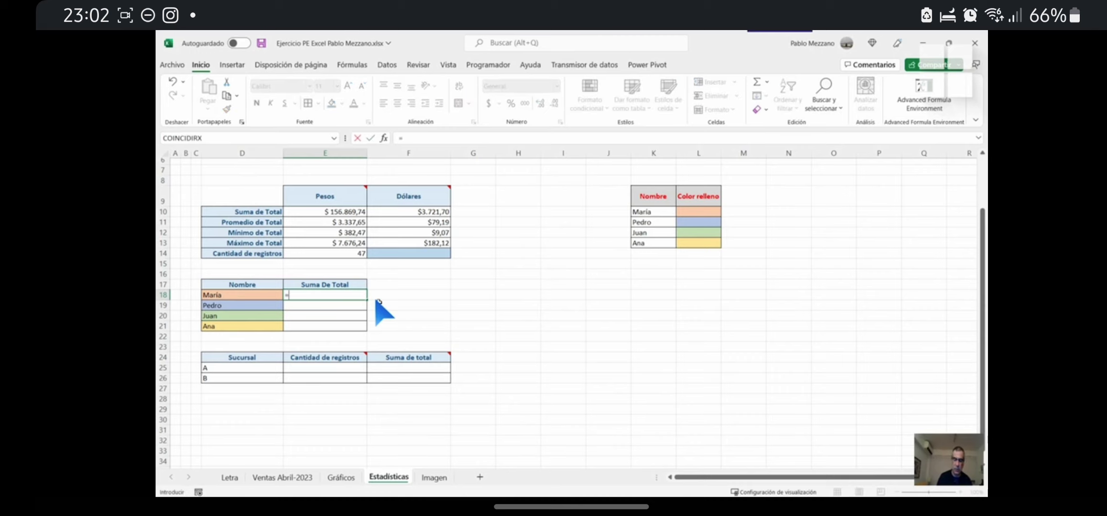
text(sumar)
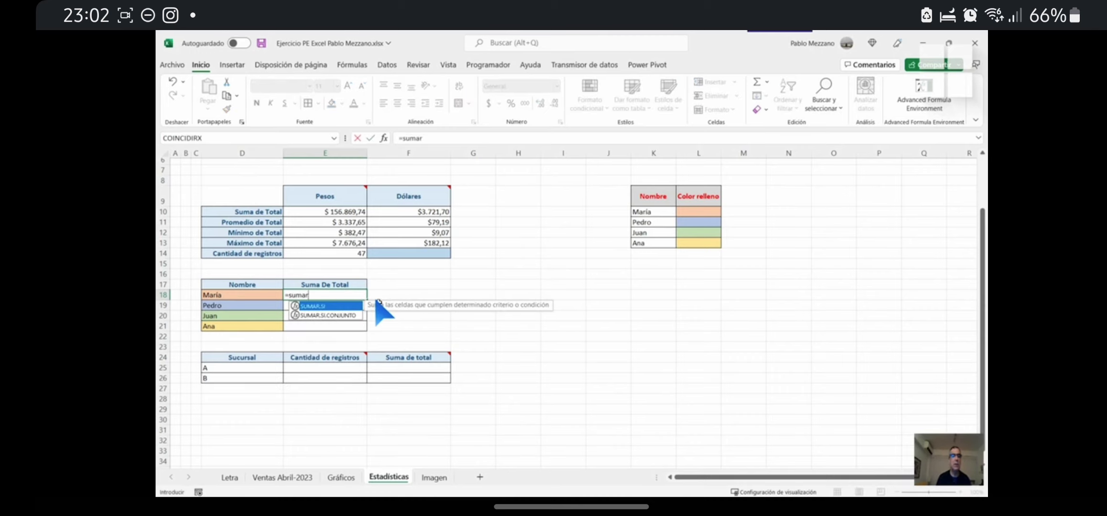